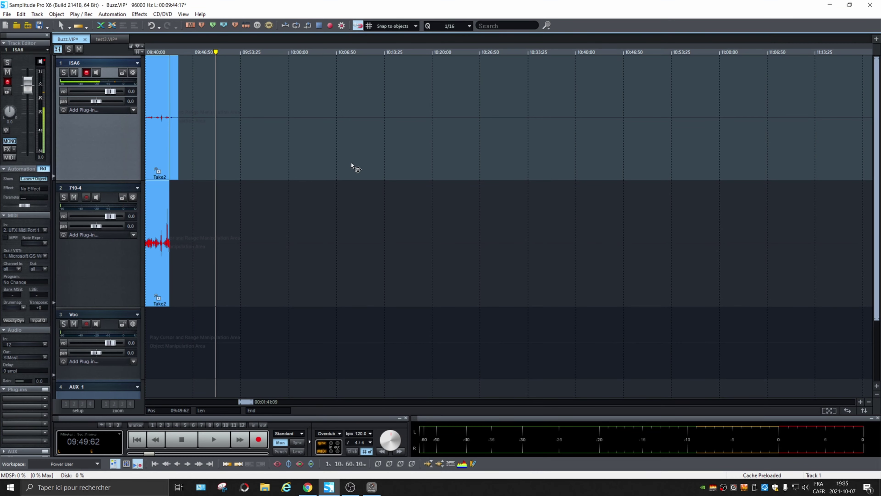
# Step: Start recording the Take28 speech take on track ISA6 with the R shortcut
pyautogui.press('r')
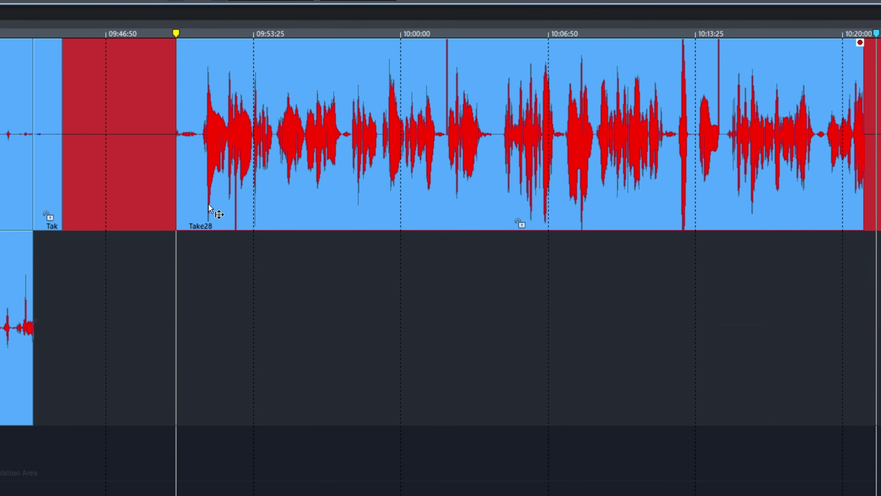
# Step: Stop recording and play Take28 from about 10:00:50 up to the stray line near 10:02
pyautogui.press('space')
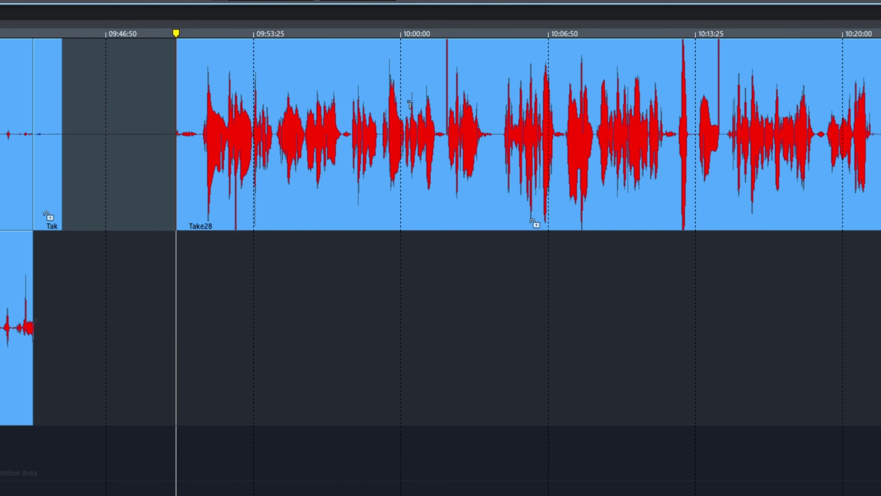
pyautogui.click(419, 97)
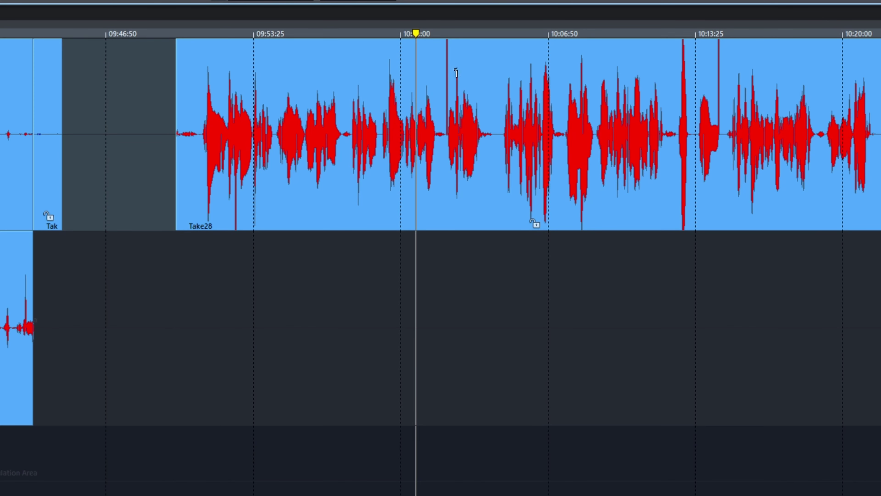
pyautogui.scroll(5, 458, 114)
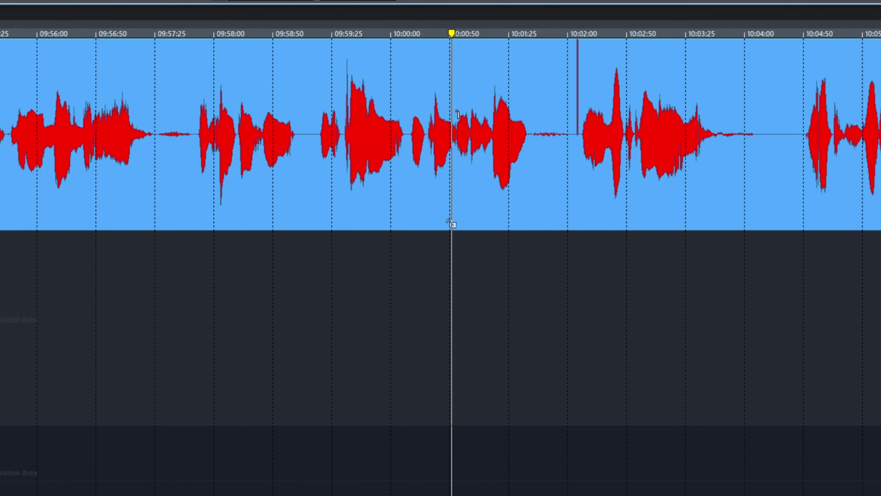
pyautogui.click(410, 107)
pyautogui.press('space')
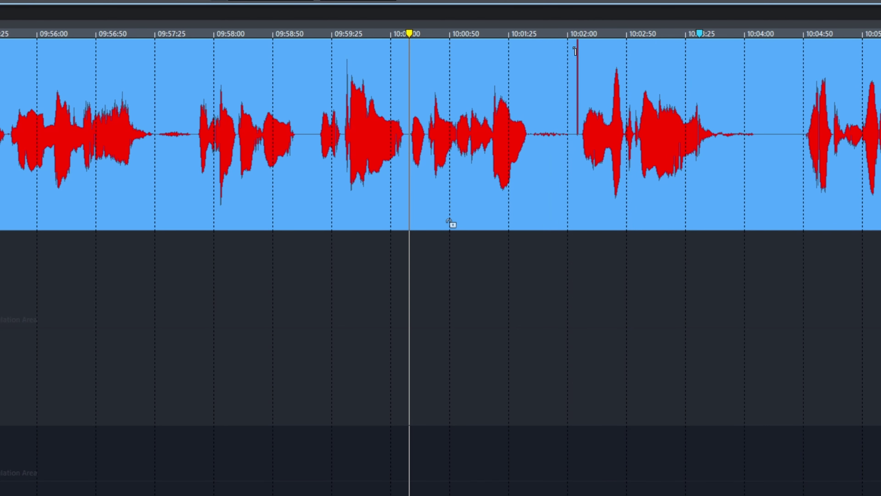
pyautogui.click(572, 61)
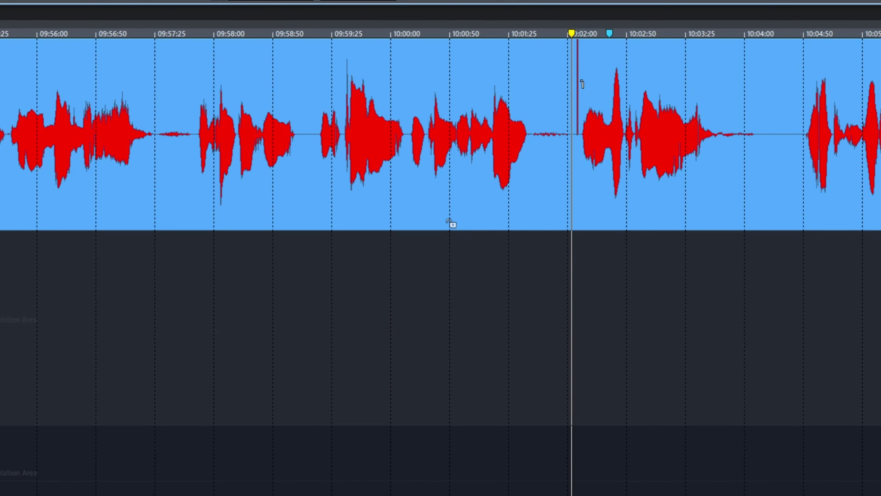
pyautogui.press('space')
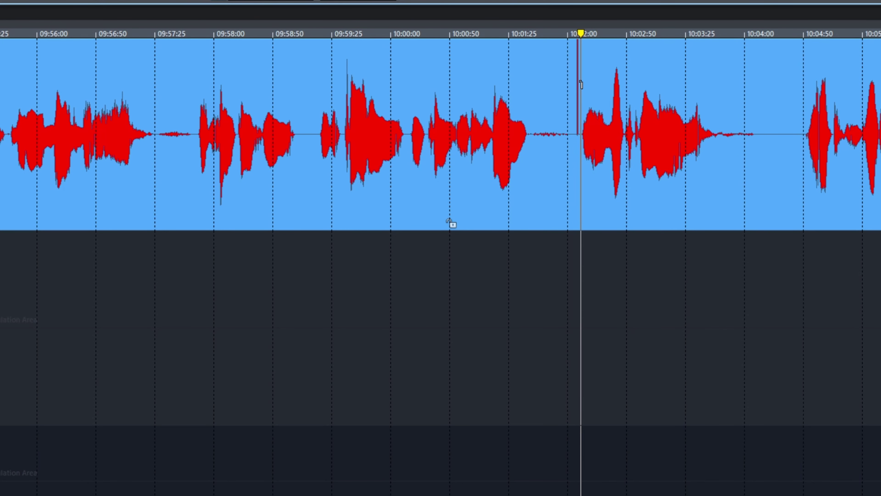
# Step: Play a short range just before 10:02, zoom out, then play briefly from near 10:13
pyautogui.moveTo(581, 85); pyautogui.dragTo(541, 86)
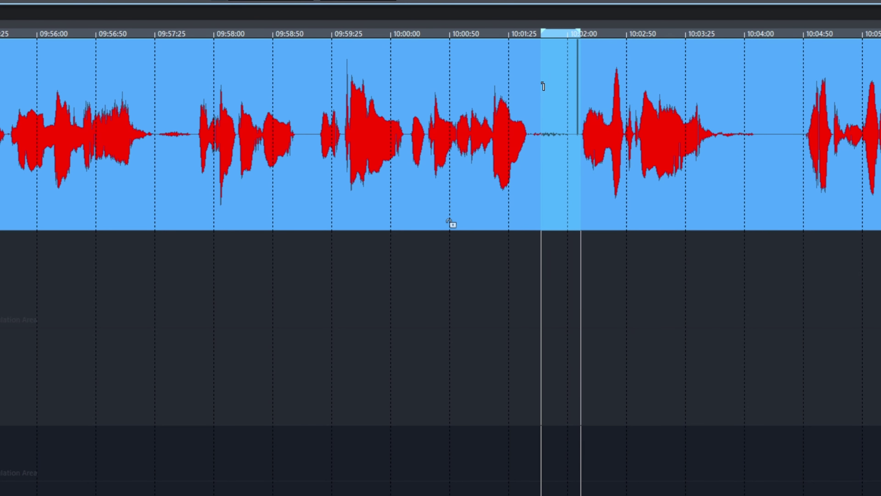
pyautogui.press('space')
pyautogui.press('g')
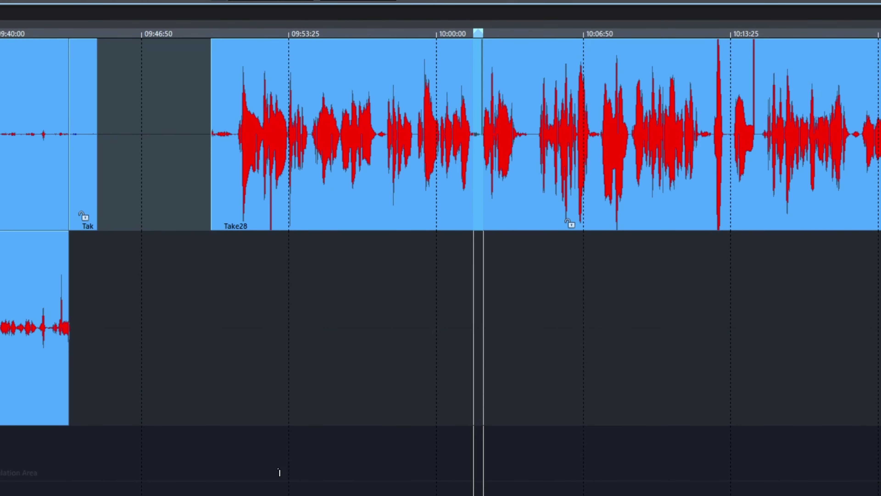
pyautogui.click(741, 75)
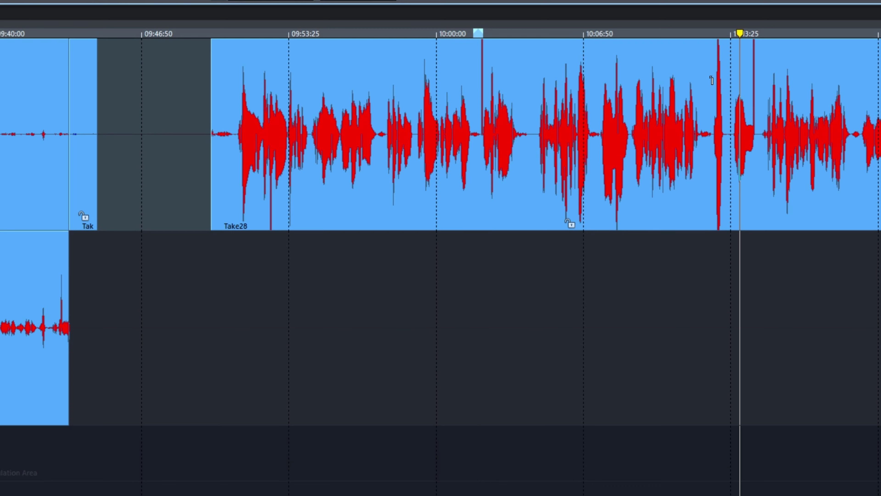
pyautogui.press('space')
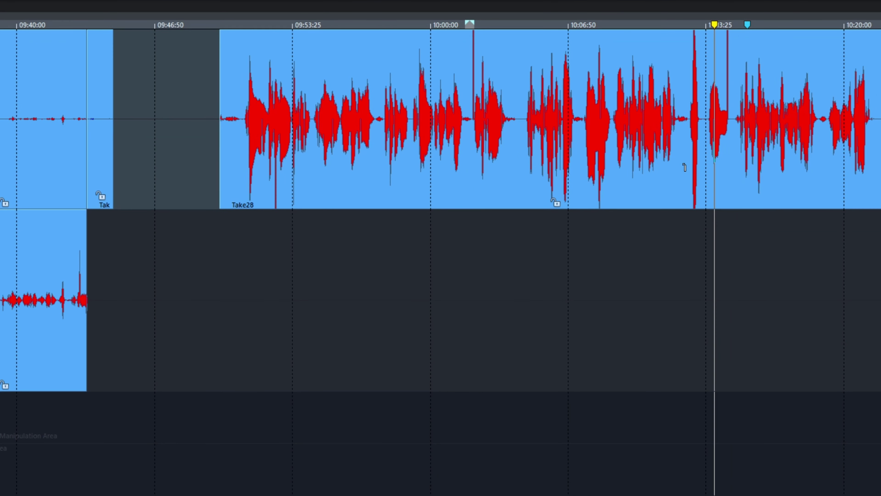
pyautogui.press('space')
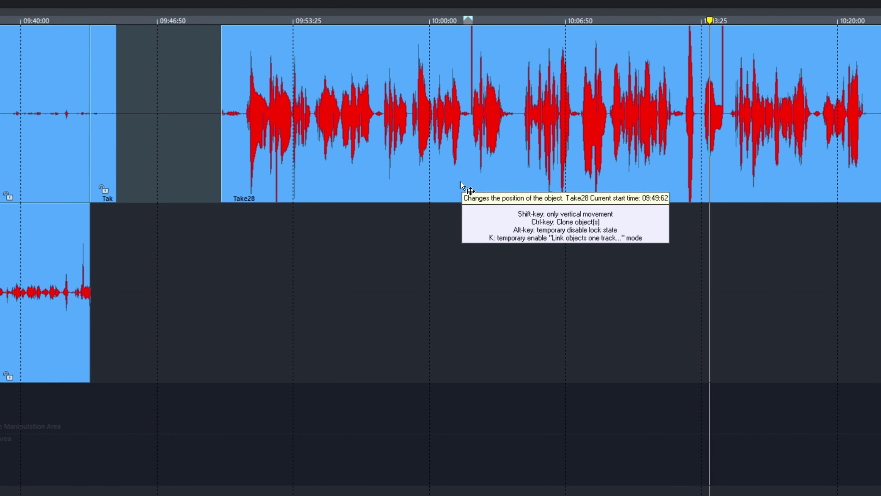
# Step: Select the Take28 clip and open it in the Object Editor
pyautogui.click(423, 178)
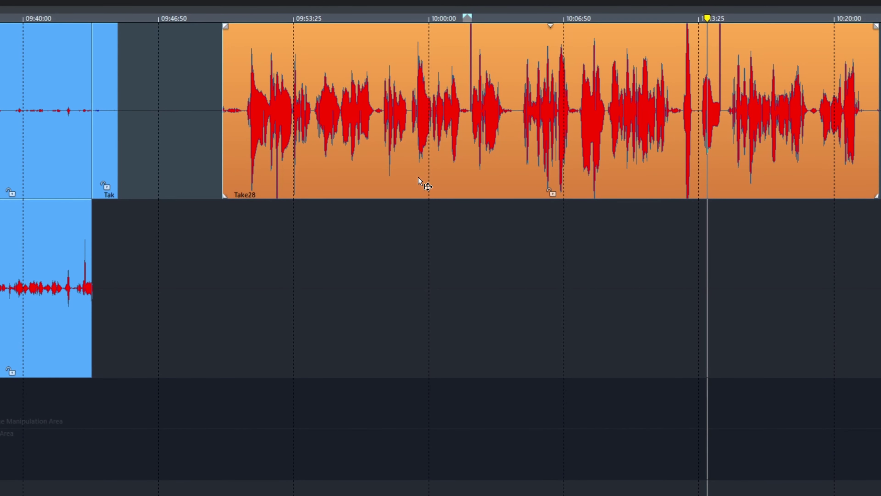
pyautogui.doubleClick(467, 173)
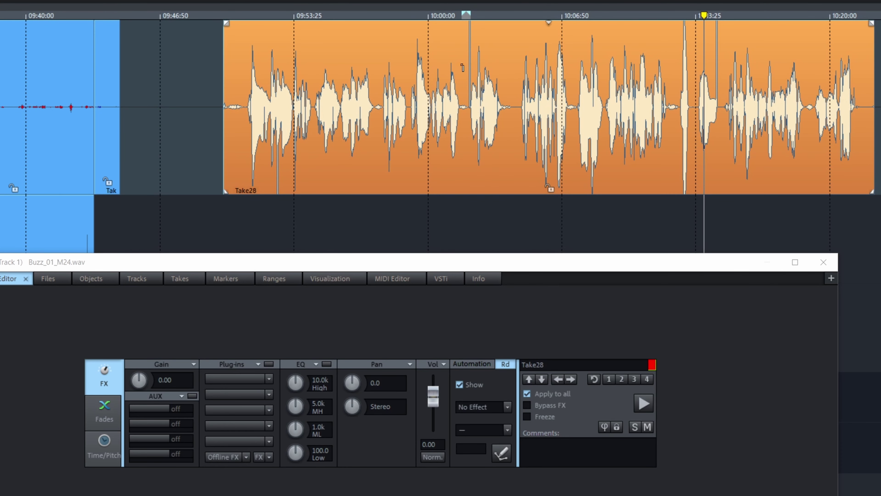
# Step: Drop Take28's volume to -90, play from about 10:01, then reset the volume to 0.00
pyautogui.click(437, 458)
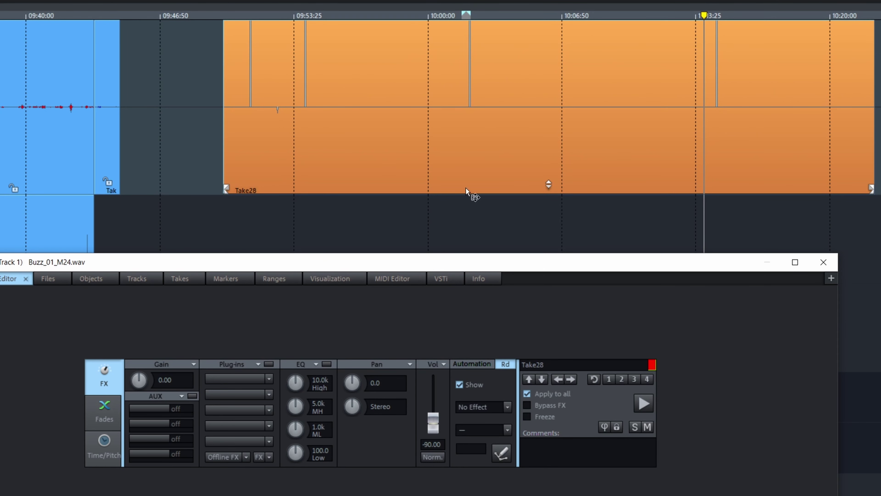
pyautogui.click(451, 72)
pyautogui.press('space')
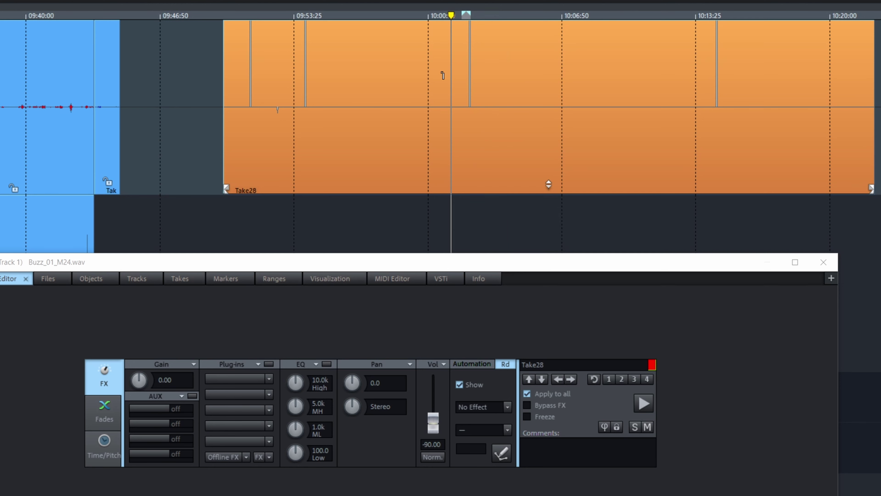
pyautogui.doubleClick(437, 429)
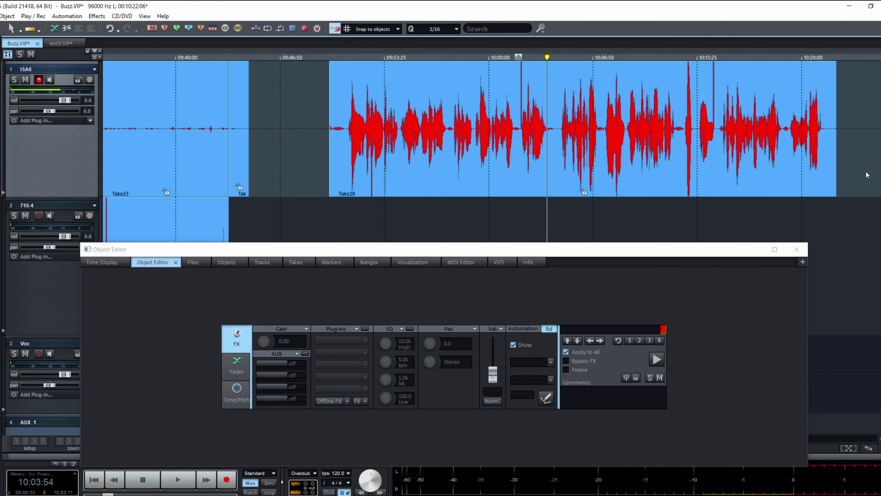
# Step: Select Take28 and rebuild the waveform graphic data from the View menu
pyautogui.click(487, 173)
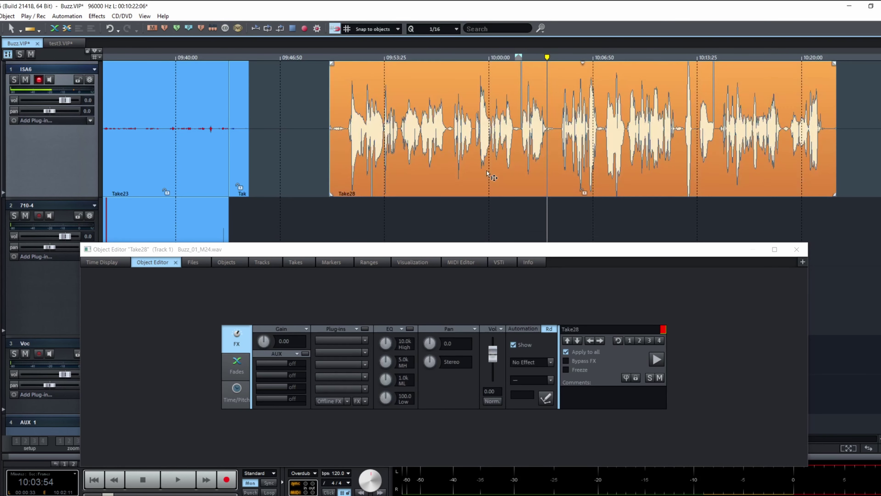
pyautogui.click(143, 17)
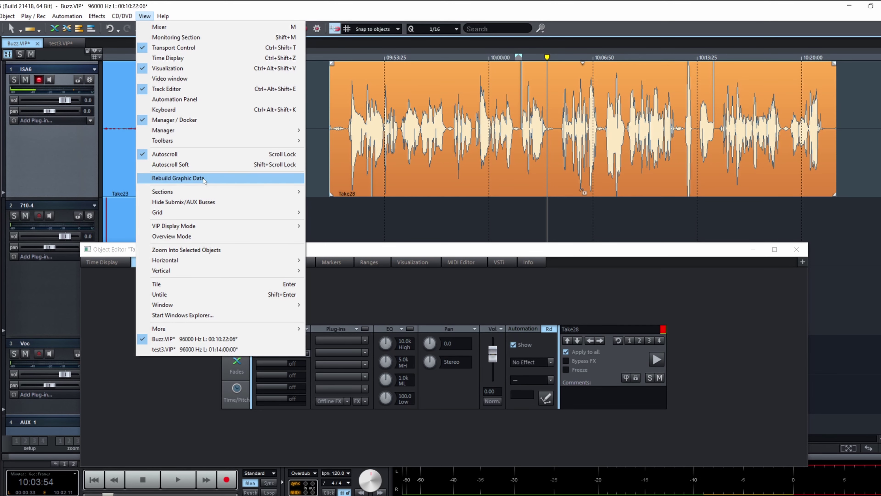
pyautogui.click(177, 178)
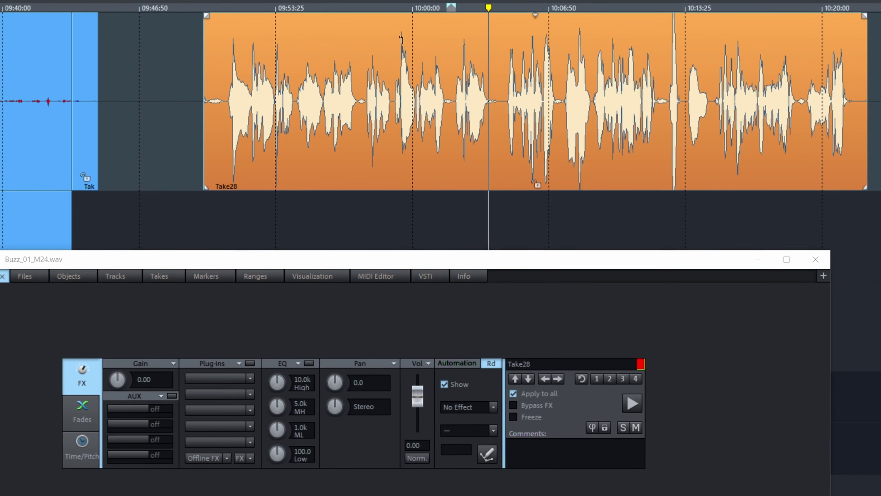
# Step: Normalize Take28 in the Object Editor so its volume reads 2.08 dB
pyautogui.click(404, 105)
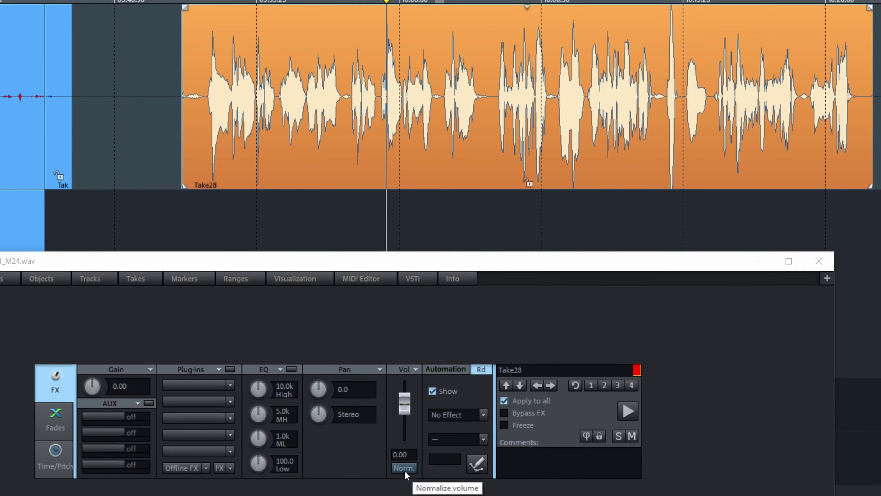
pyautogui.click(401, 471)
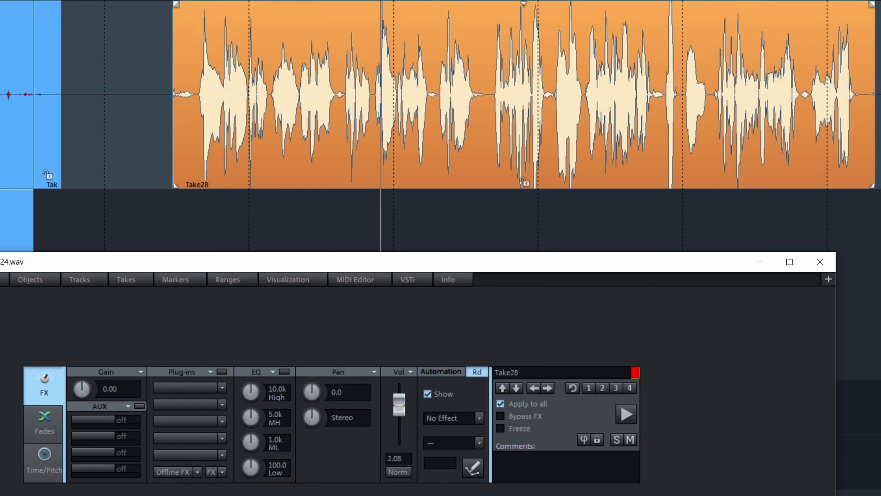
pyautogui.moveTo(524, 3); pyautogui.dragTo(524, 10)
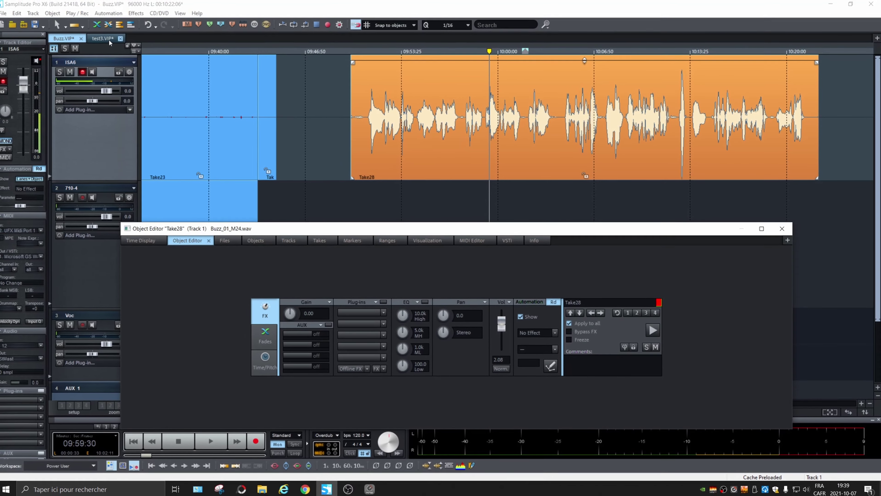
# Step: Switch to test3, close the Object Editor and record Take03 on track T: 1 from 00:05
pyautogui.click(109, 39)
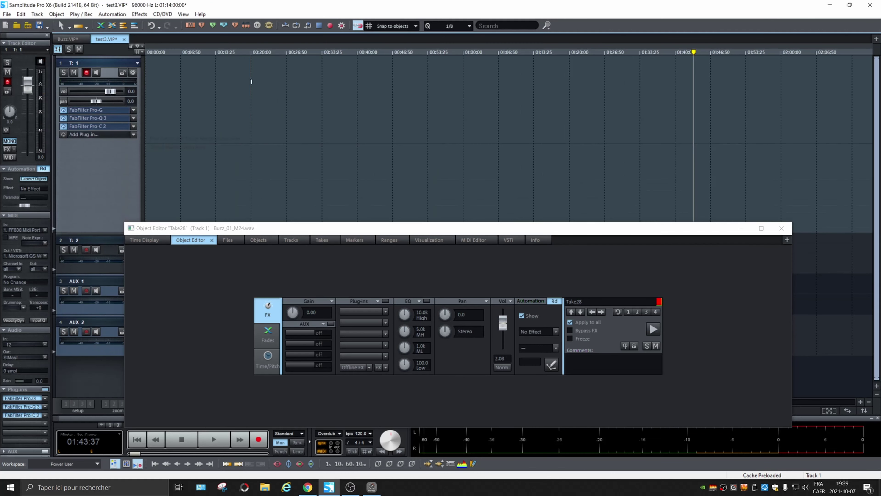
pyautogui.click(173, 125)
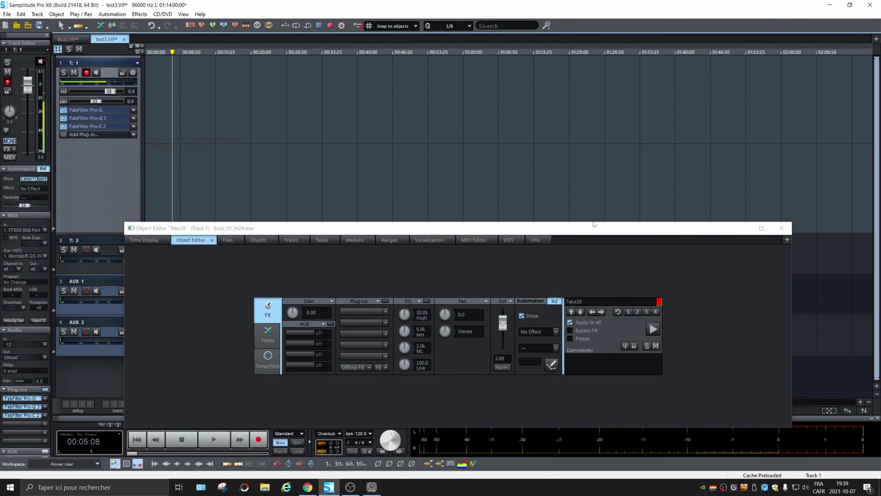
pyautogui.click(781, 228)
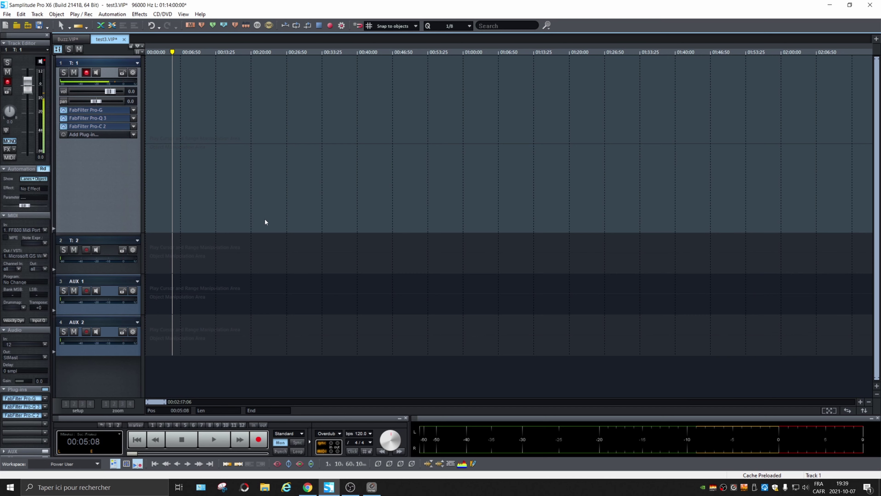
pyautogui.press('r')
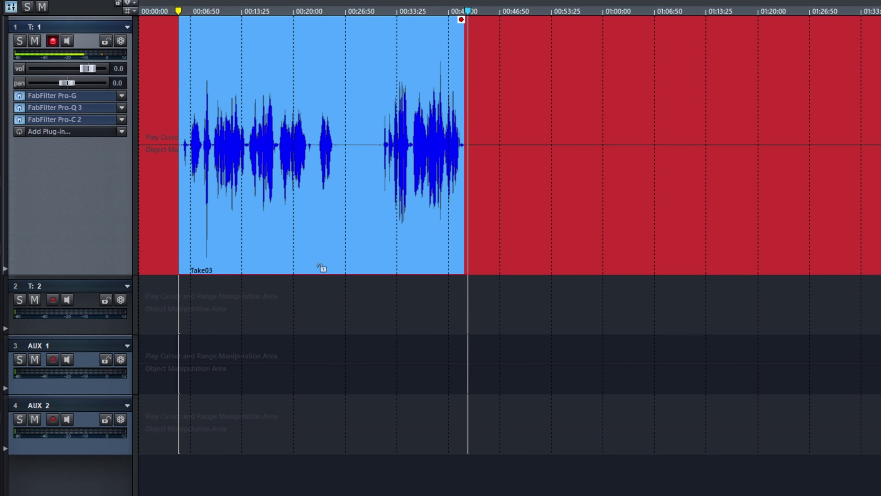
pyautogui.press('m')
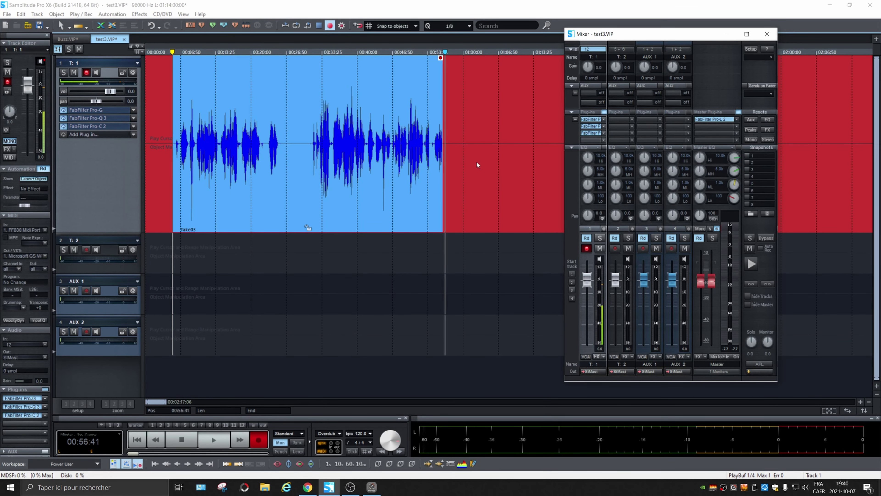
# Step: Stop the Take03 recording and reset all mixer FX, removing T:1's three FabFilter plug-ins
pyautogui.press('space')
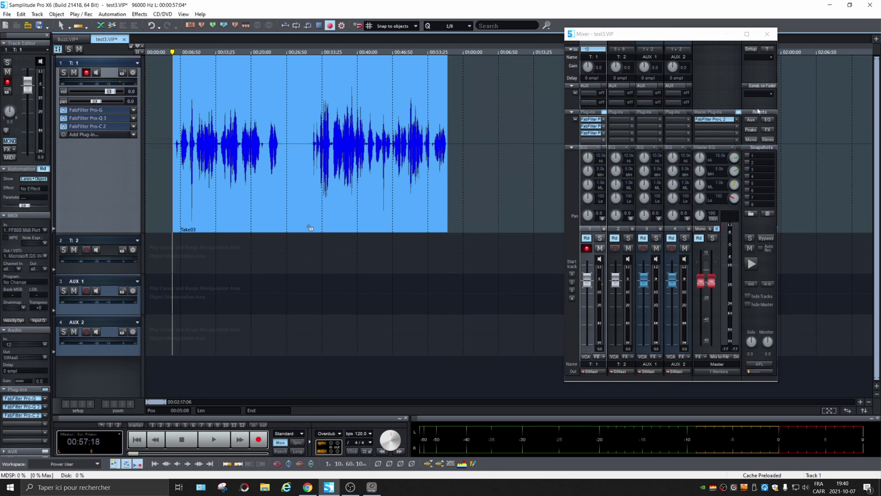
pyautogui.click(768, 131)
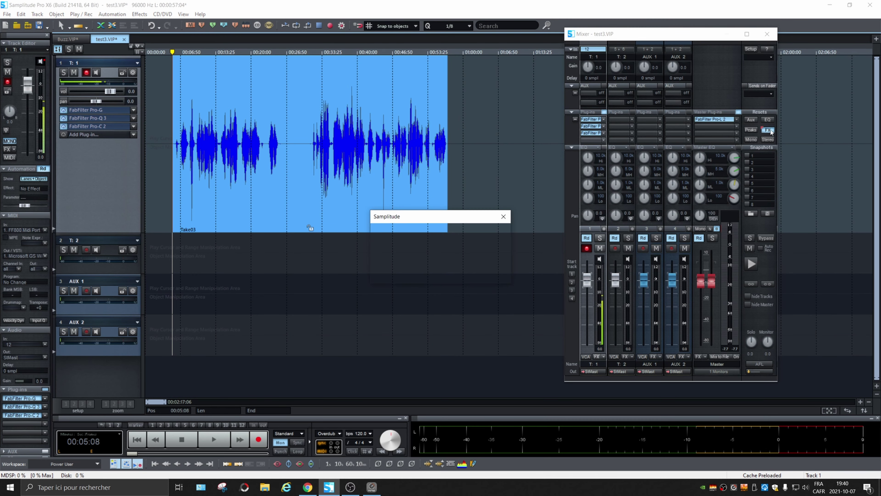
pyautogui.click(407, 276)
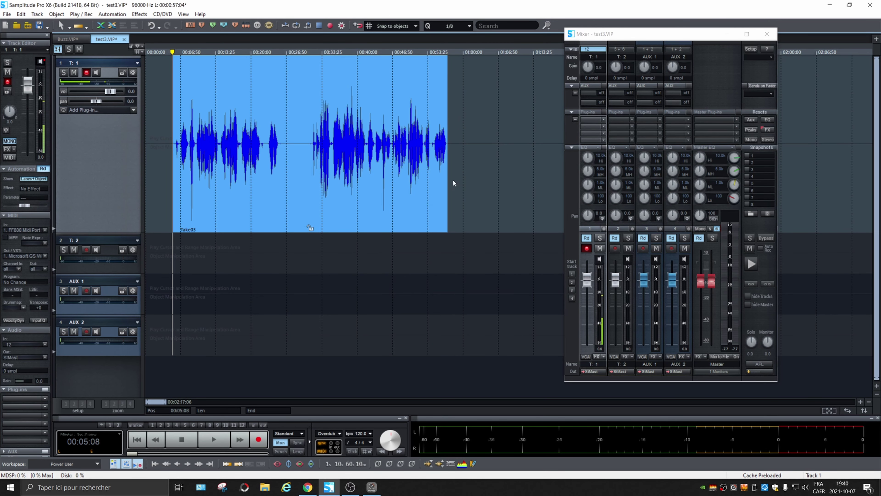
# Step: Record Take06 on track 1 after Take03, moving the mixer window off the new take
pyautogui.click(478, 118)
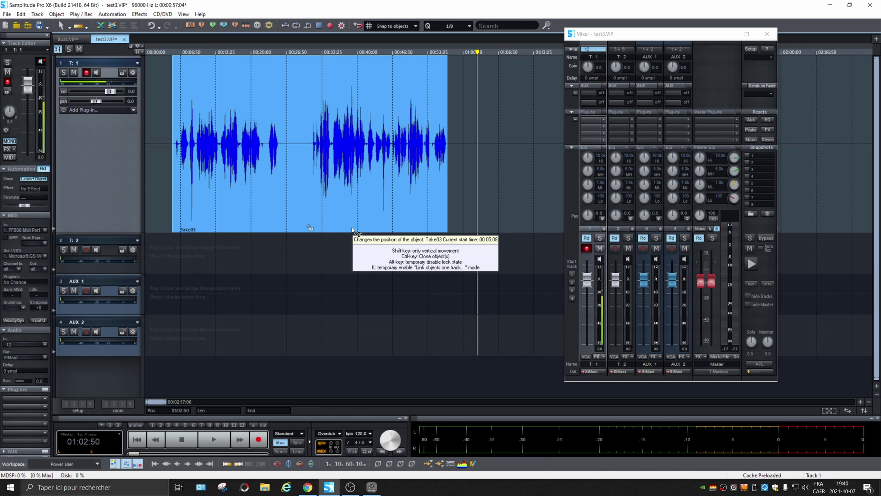
pyautogui.press('r')
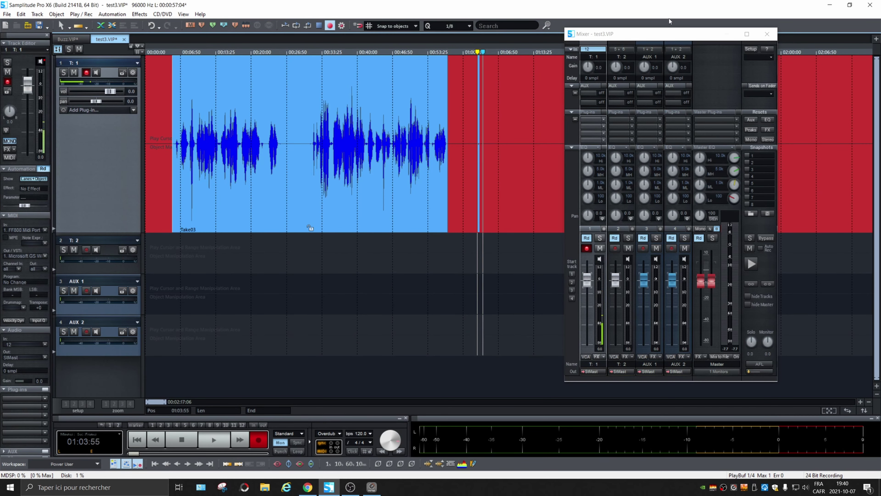
pyautogui.moveTo(636, 35); pyautogui.dragTo(719, 37)
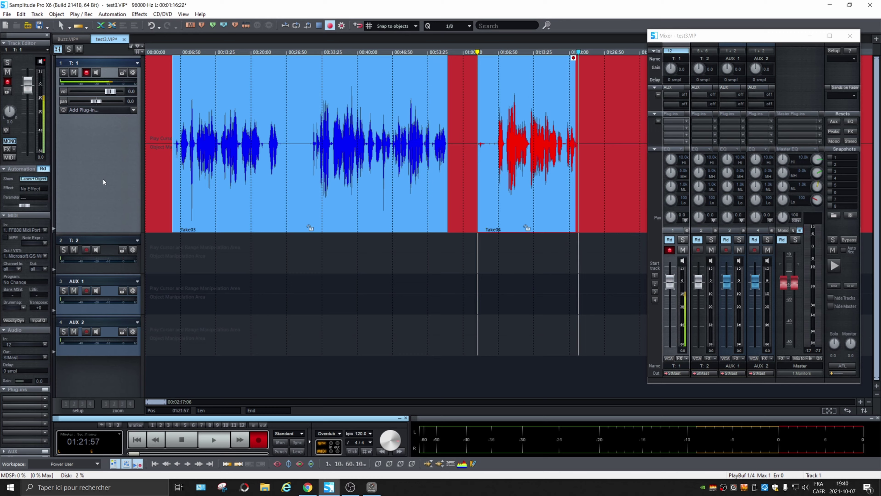
pyautogui.moveTo(716, 40); pyautogui.dragTo(737, 24)
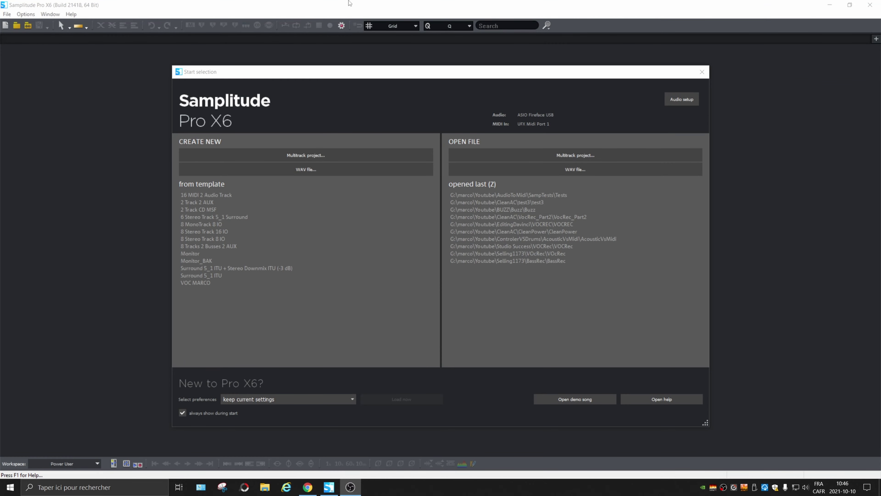
# Step: Reopen test3 from the recent list and record Take05 on track 1 after Take04
pyautogui.doubleClick(495, 201)
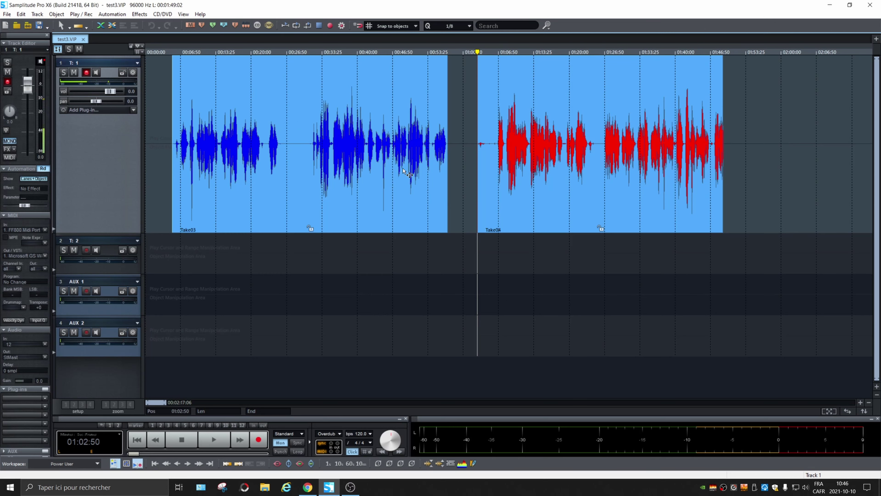
pyautogui.click(742, 114)
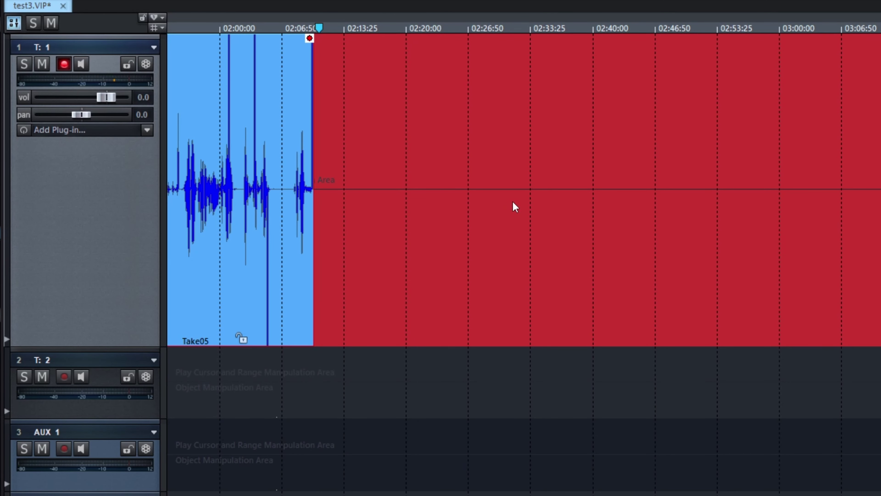
pyautogui.press('space')
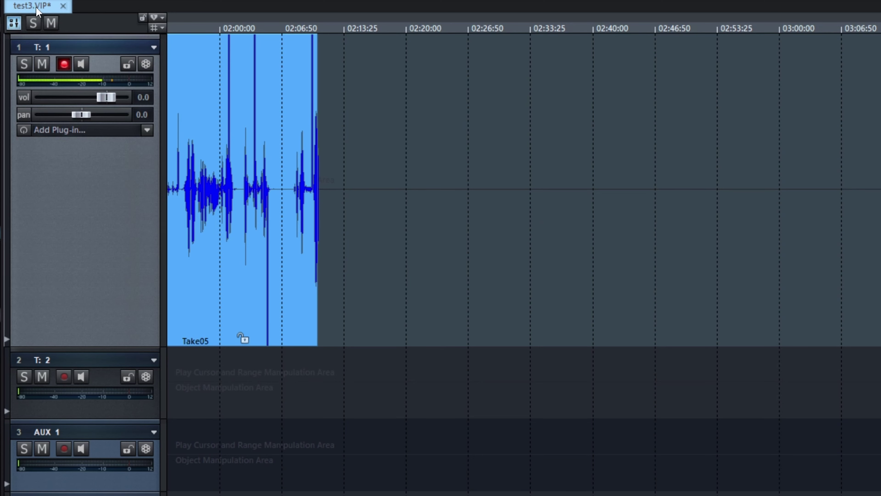
pyautogui.hotkey('alt', 'f')
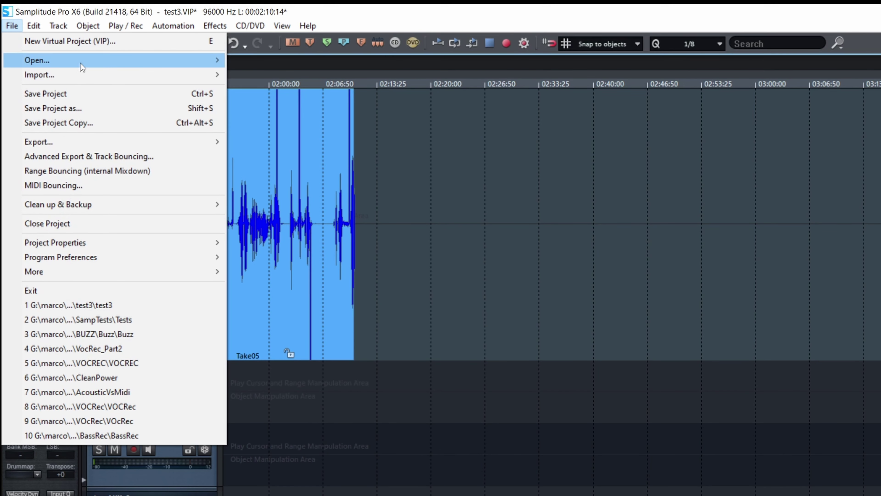
# Step: Create a new virtual project named Test4
pyautogui.click(80, 41)
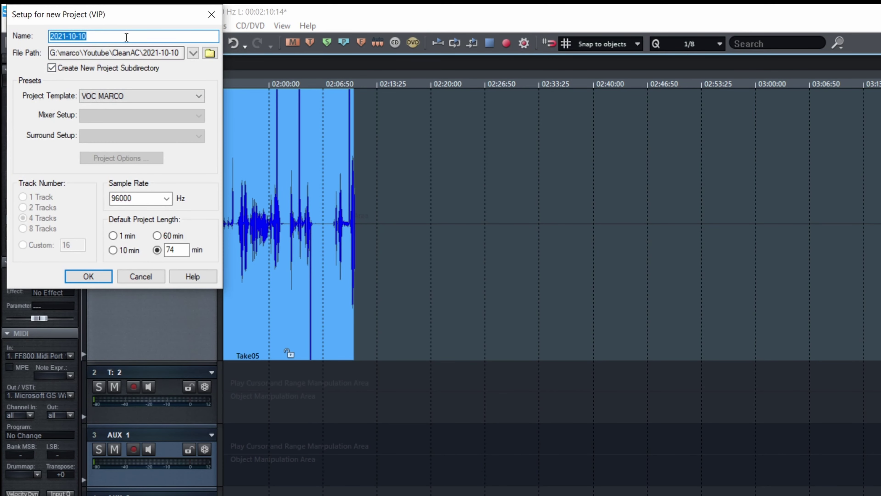
pyautogui.write('Test4')
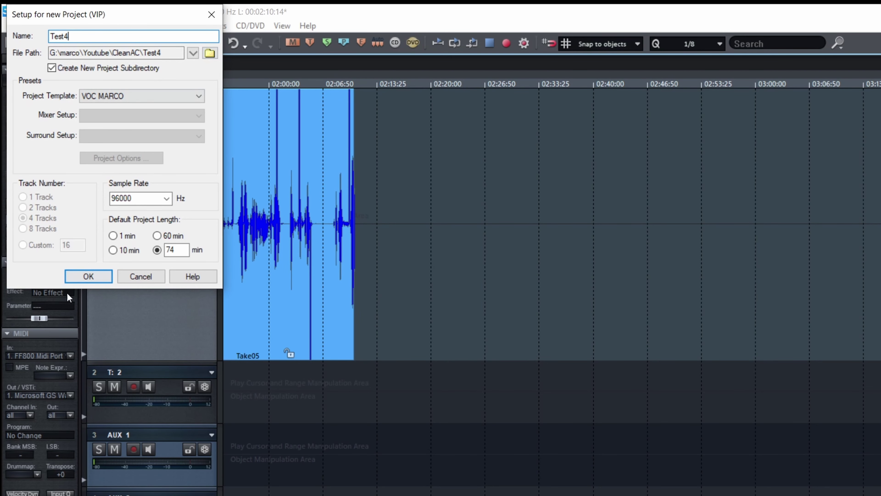
pyautogui.click(87, 277)
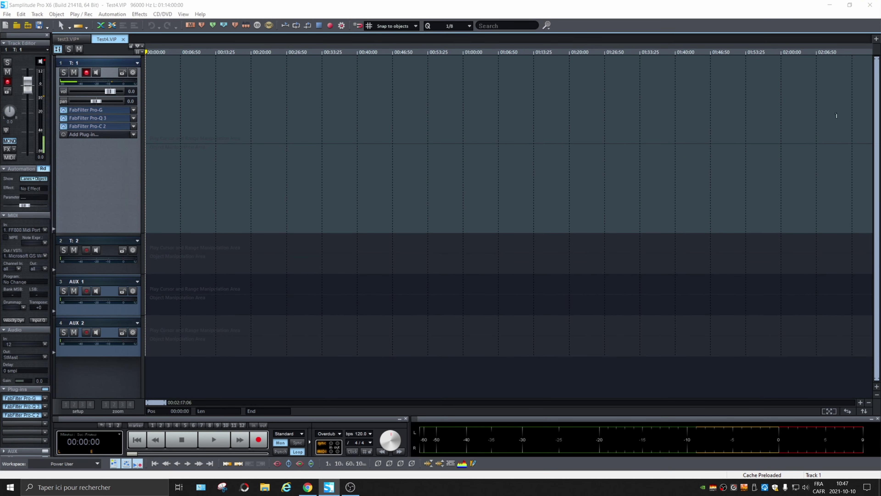
# Step: Reset all FX in Test4's mixer, clearing T: 1's three FabFilter plug-ins, then close it
pyautogui.press('m')
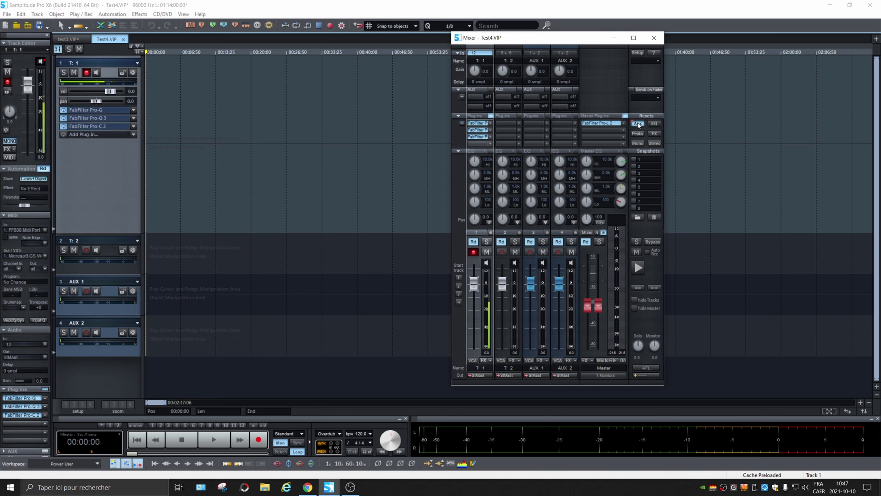
pyautogui.click(654, 135)
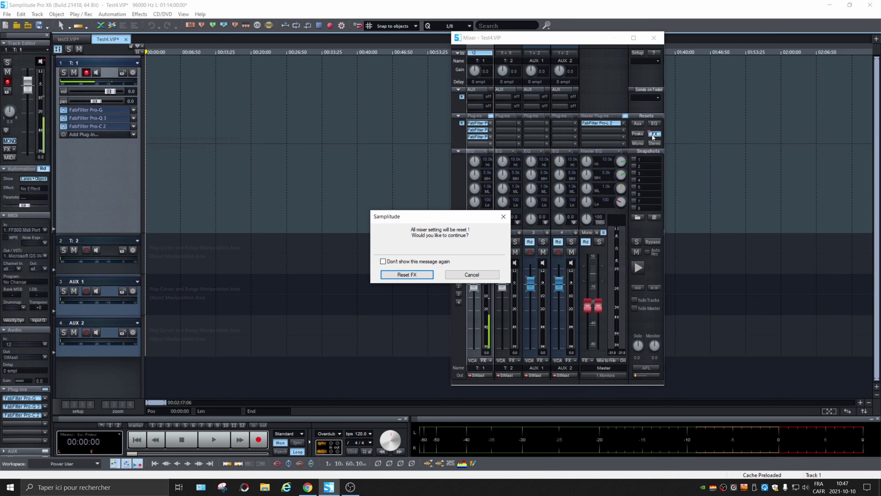
pyautogui.click(412, 275)
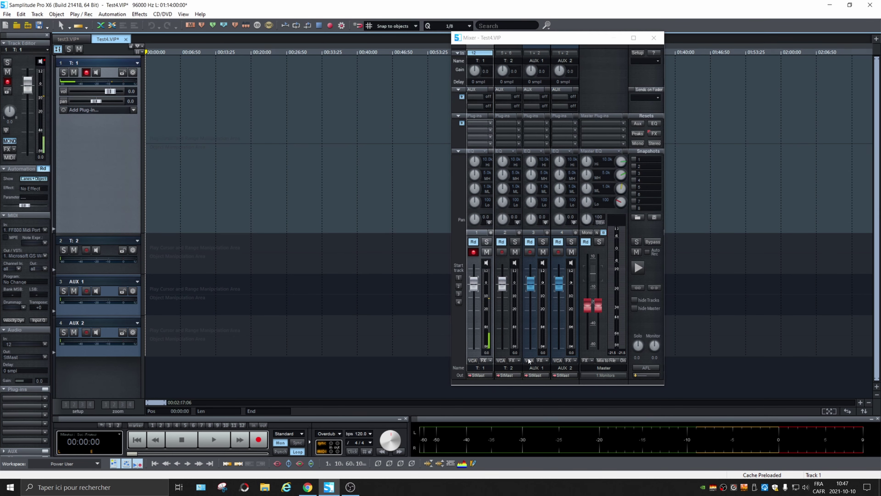
pyautogui.click(652, 37)
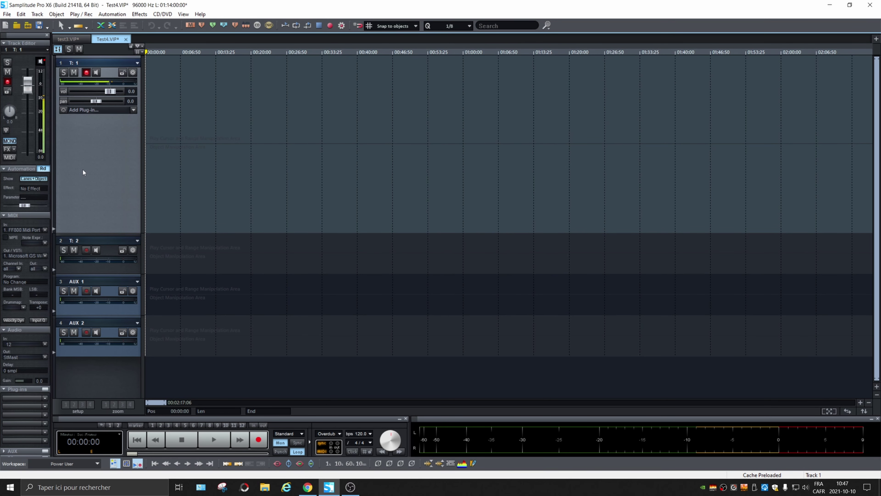
# Step: Record Take01 on track 1 of Test4, save it, and close the Test4 and test3 projects
pyautogui.press('r')
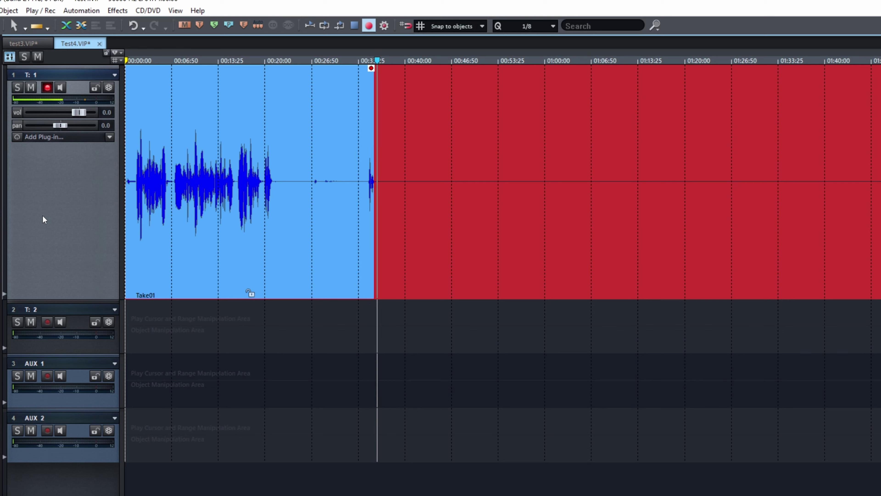
pyautogui.press('space')
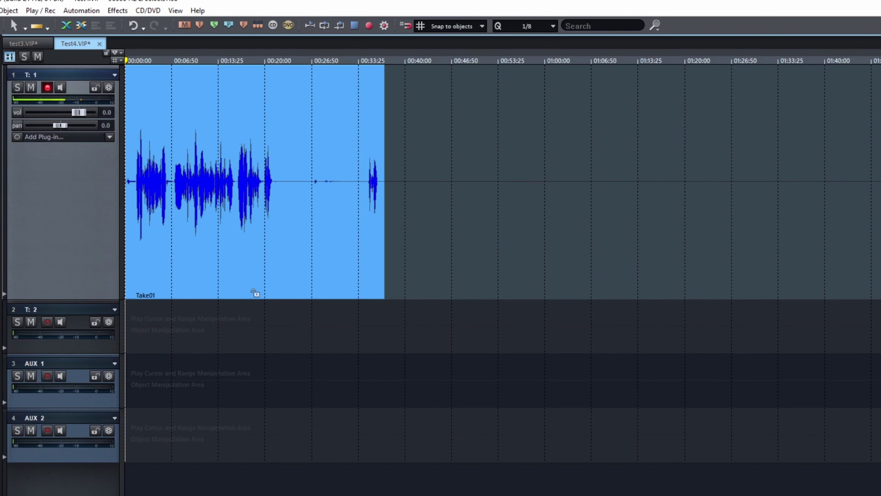
pyautogui.hotkey('alt', 'f')
pyautogui.press('Down')
pyautogui.press('Down')
pyautogui.press('Down')
pyautogui.press('Return')
pyautogui.click(96, 44)
pyautogui.click(46, 43)
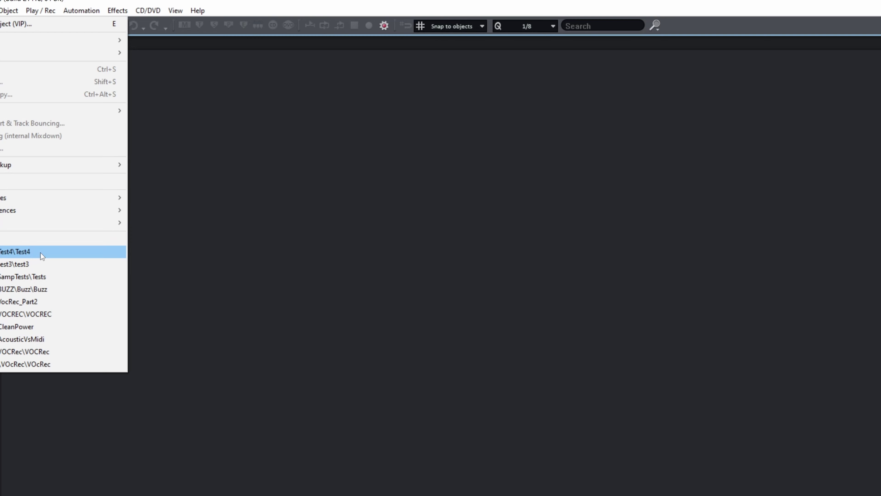
# Step: Reopen Test4 from the recent list and record Take02 after Take01 on track 1
pyautogui.click(41, 253)
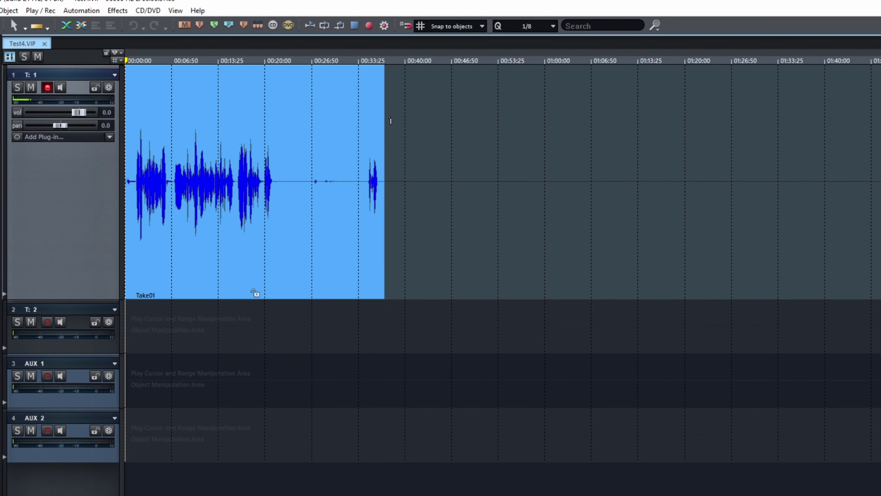
pyautogui.press('r')
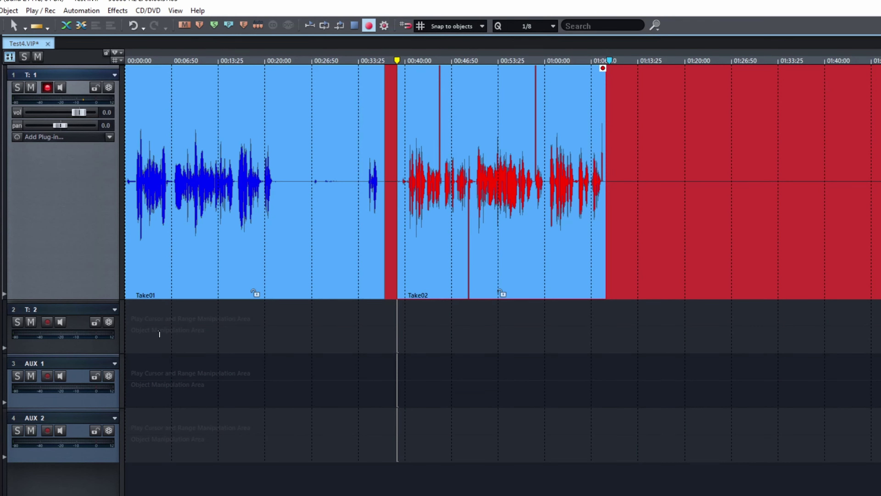
pyautogui.press('space')
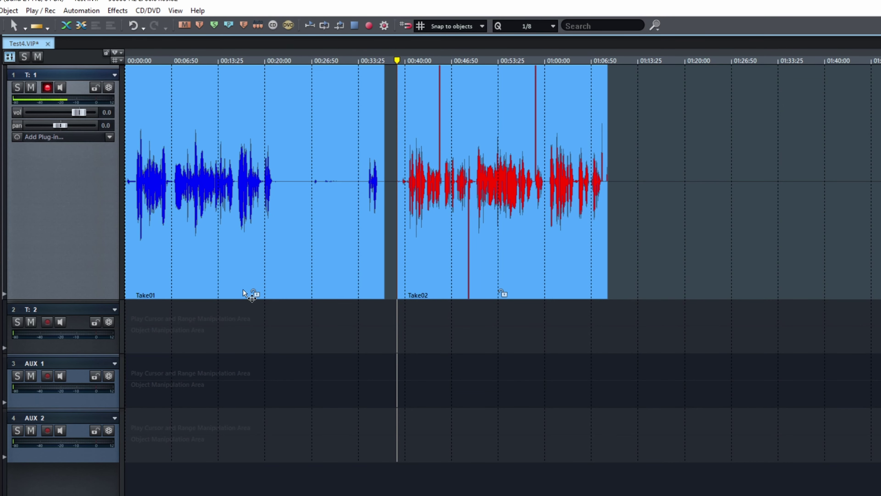
# Step: Normalize Take01 to 5.89 in the Object Editor
pyautogui.doubleClick(235, 267)
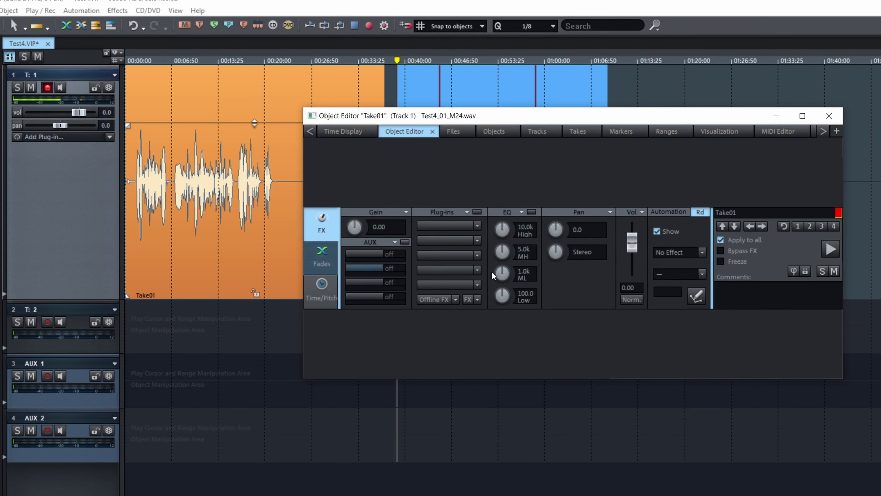
pyautogui.click(630, 300)
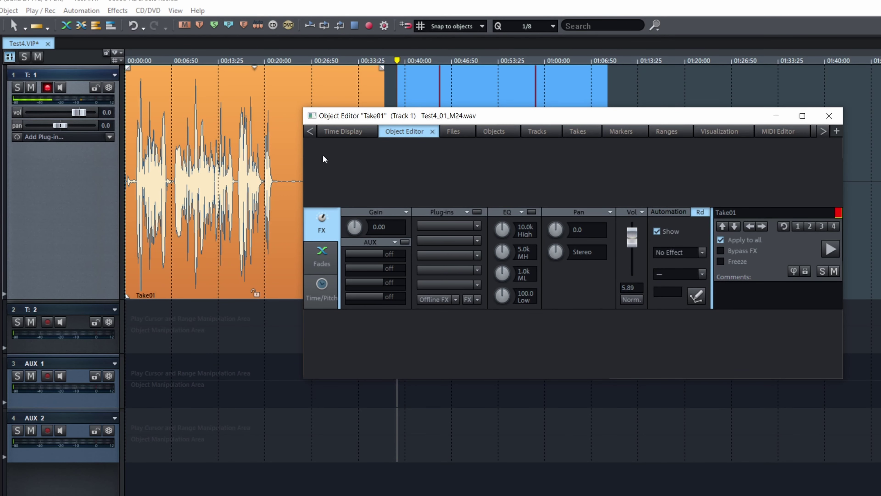
pyautogui.moveTo(754, 137); pyautogui.dragTo(880, 331)
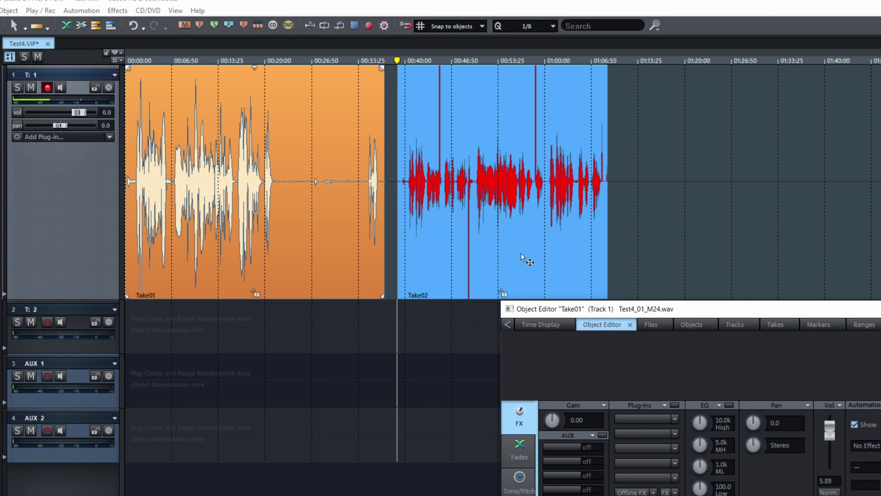
# Step: Lower Take02's volume to -90.00 dB and play back both takes to check
pyautogui.click(527, 258)
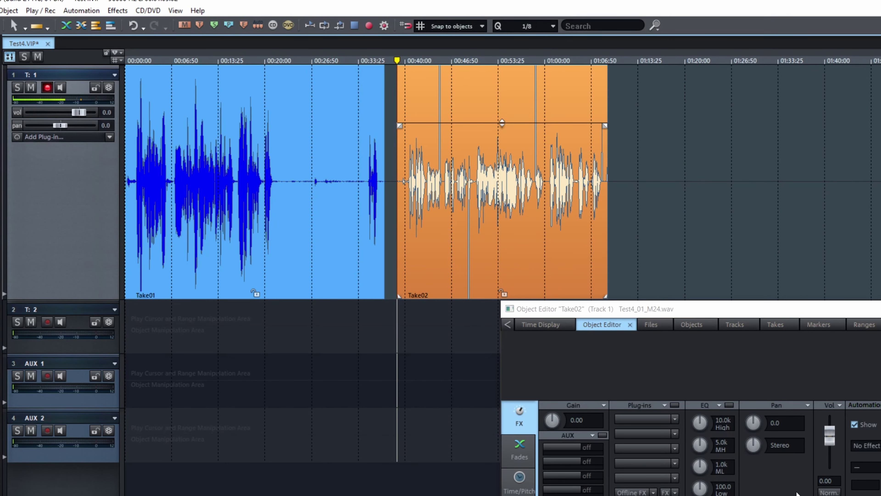
pyautogui.moveTo(502, 123); pyautogui.dragTo(646, 483)
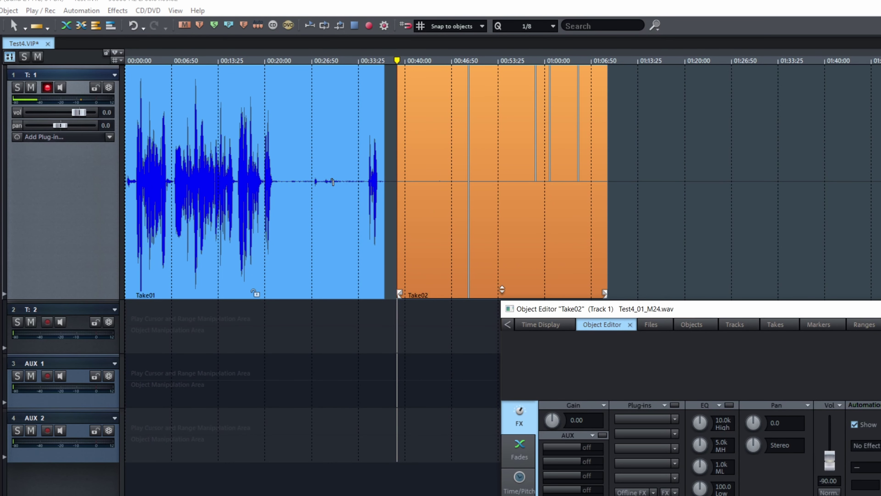
pyautogui.click(237, 159)
pyautogui.press('space')
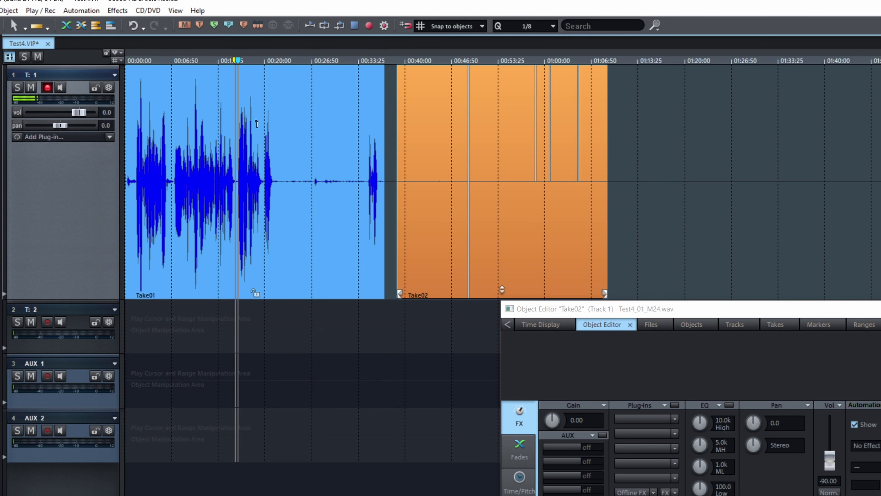
pyautogui.click(446, 131)
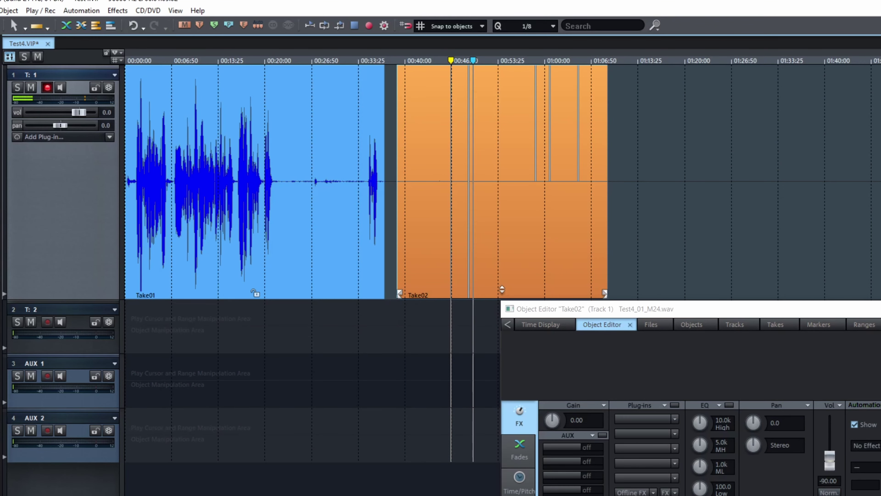
pyautogui.press('space')
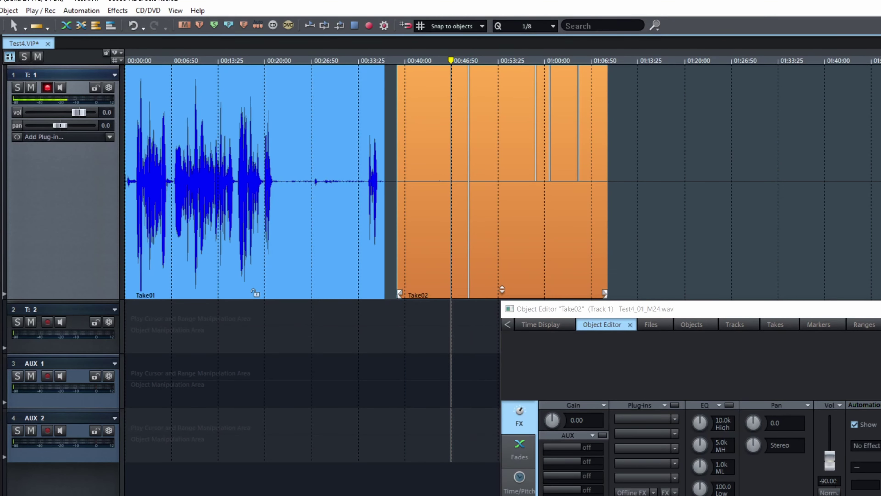